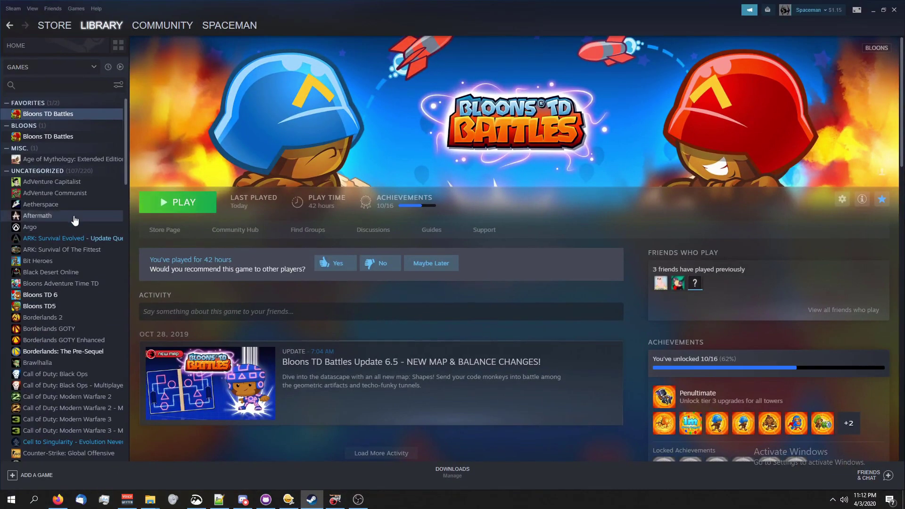
Step: Open the local files folder of Bloons TD5 from its properties in the Steam library
left_click(39, 306)
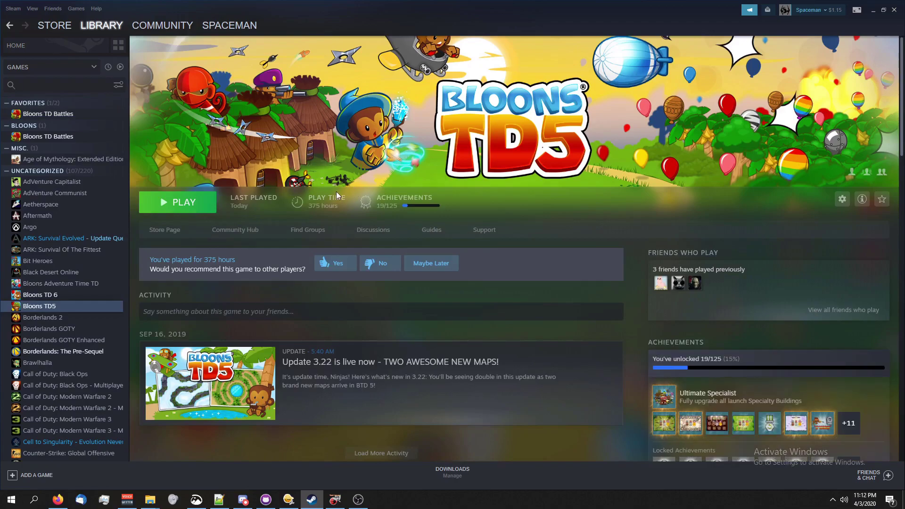
right_click(44, 307)
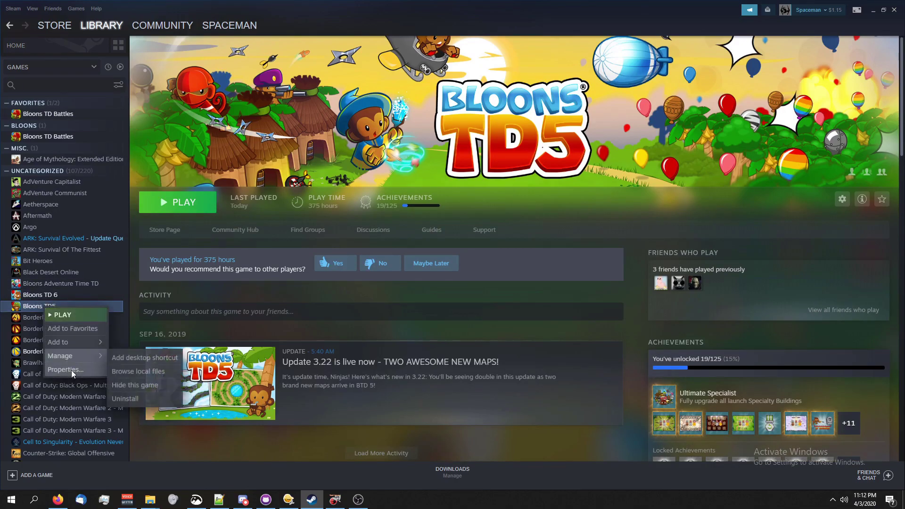
left_click(65, 369)
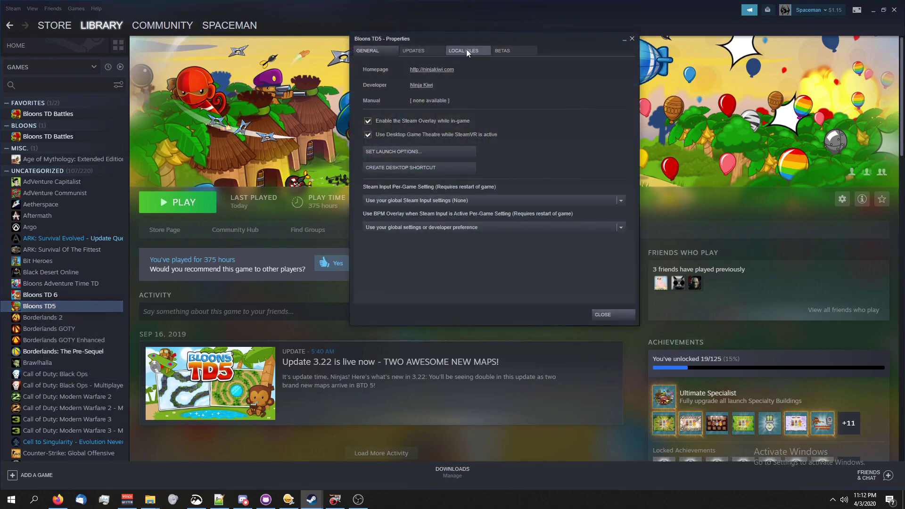
left_click(461, 50)
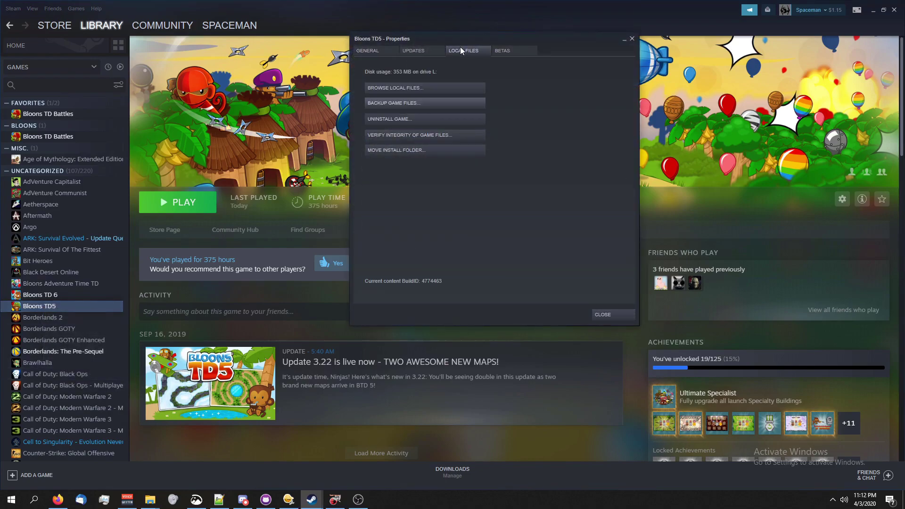
left_click(411, 86)
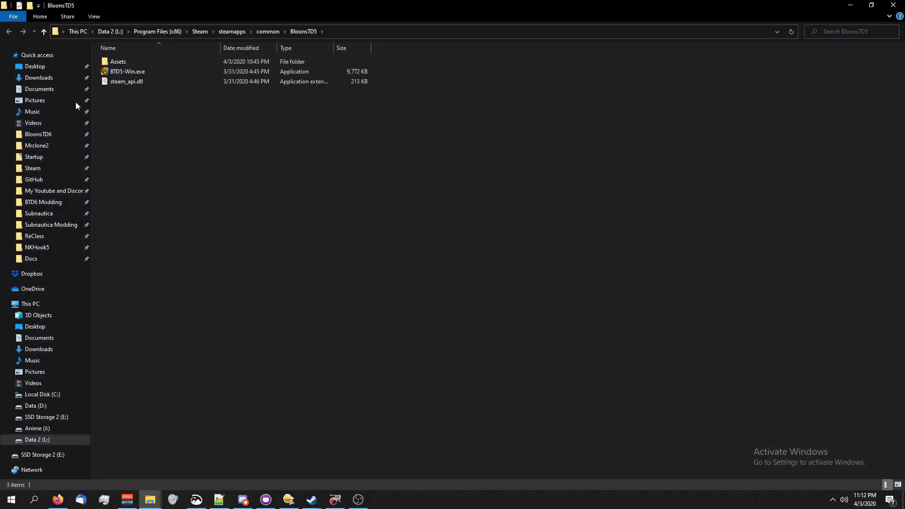
Step: Open kiwi_splash.png from the Assets/Textures/Ultra folder of BloonsTD5
double_click(117, 61)
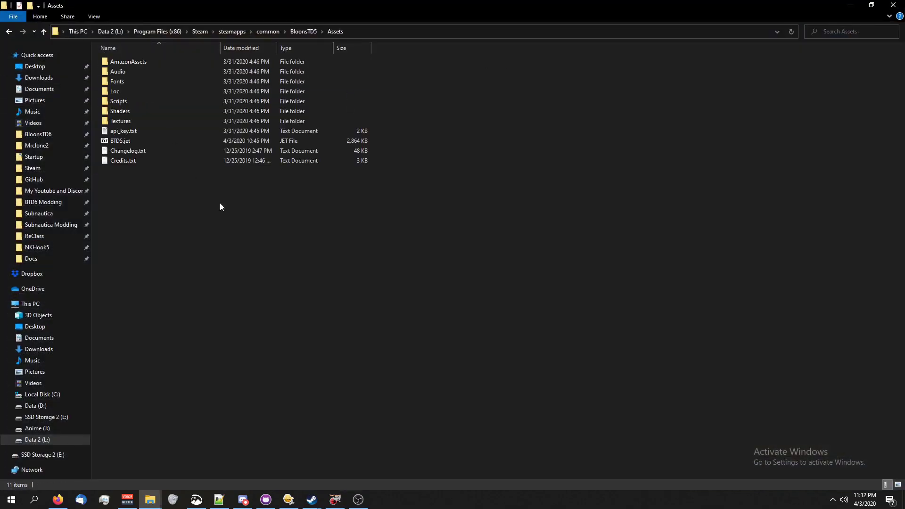
double_click(120, 122)
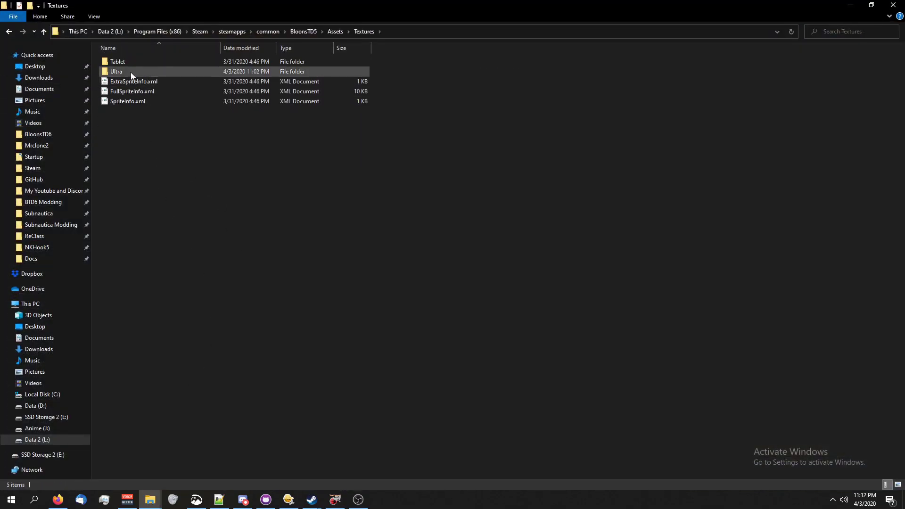
double_click(131, 72)
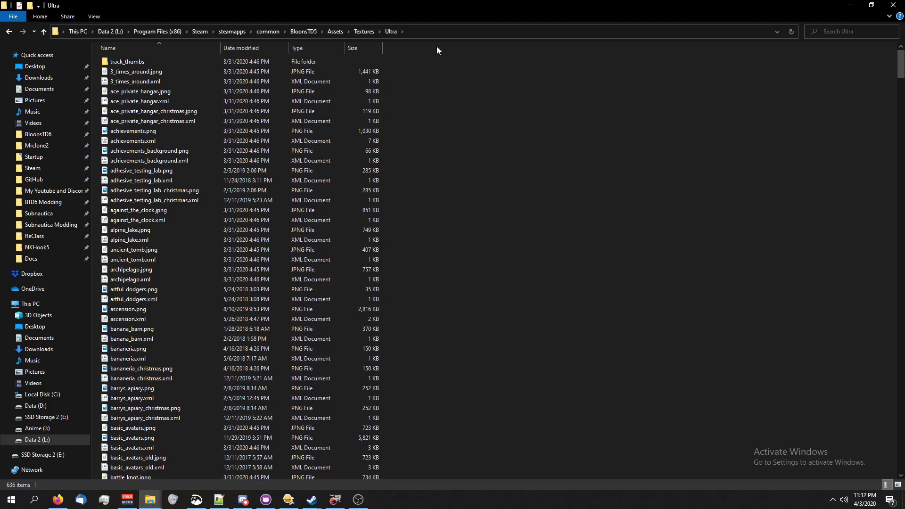
left_click_drag(898, 55, 867, 253)
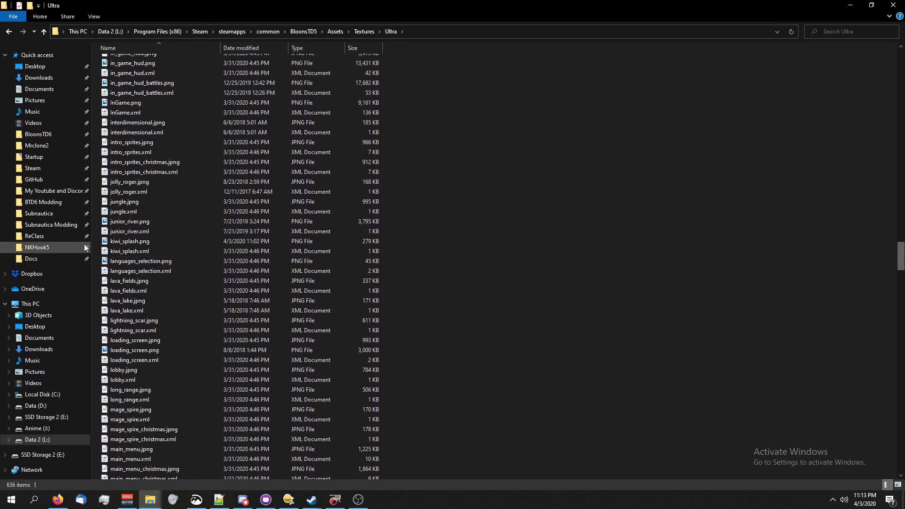
left_click(123, 241)
scroll(121, 123, "down", 5)
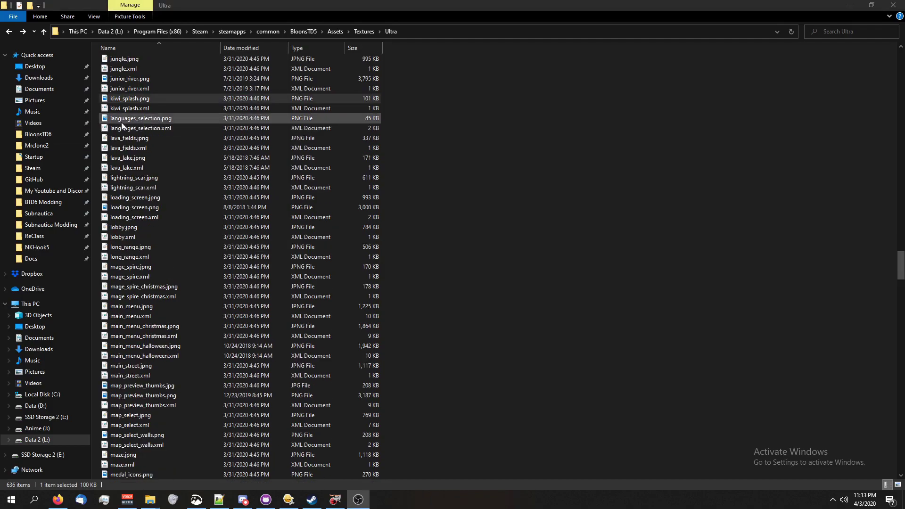
double_click(127, 101)
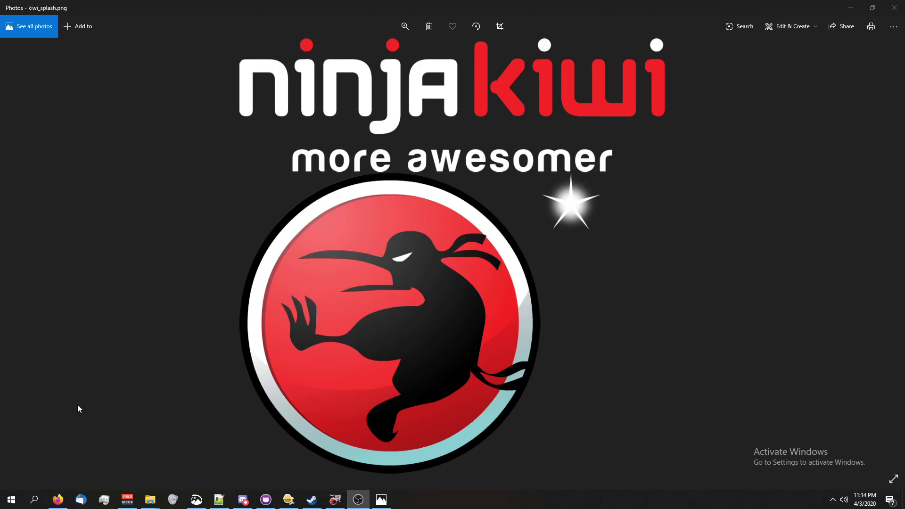
Step: Compare the glint, nk_logo and nk_logo_text cells in kiwi_splash.xml with the matching sprites in kiwi_splash.png, and close the image
left_click(851, 8)
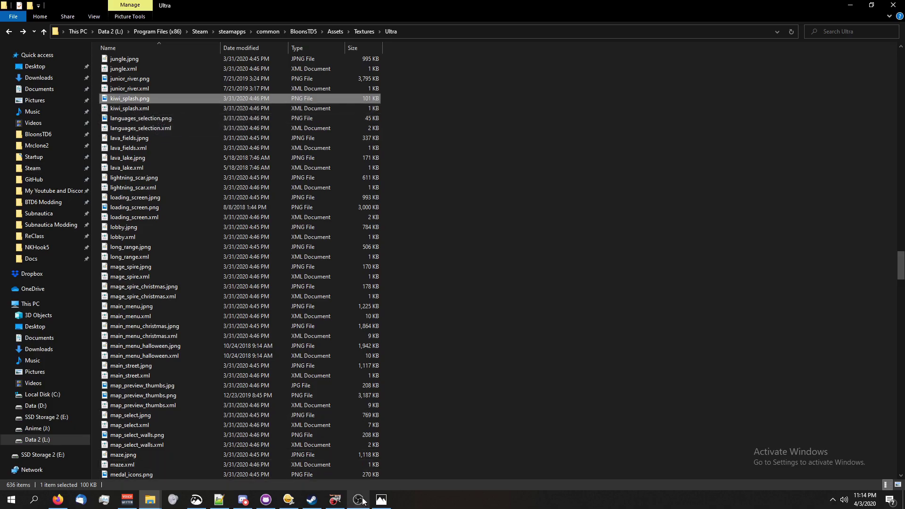
left_click(380, 500)
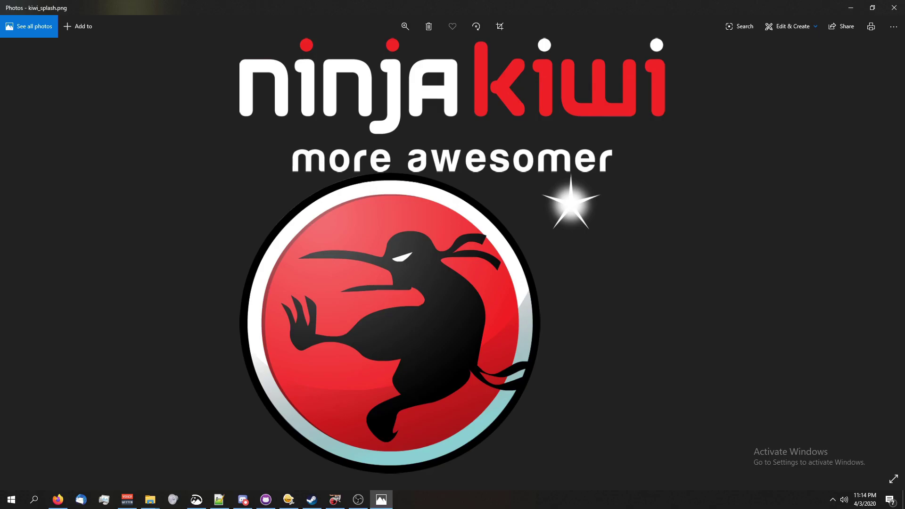
left_click(380, 500)
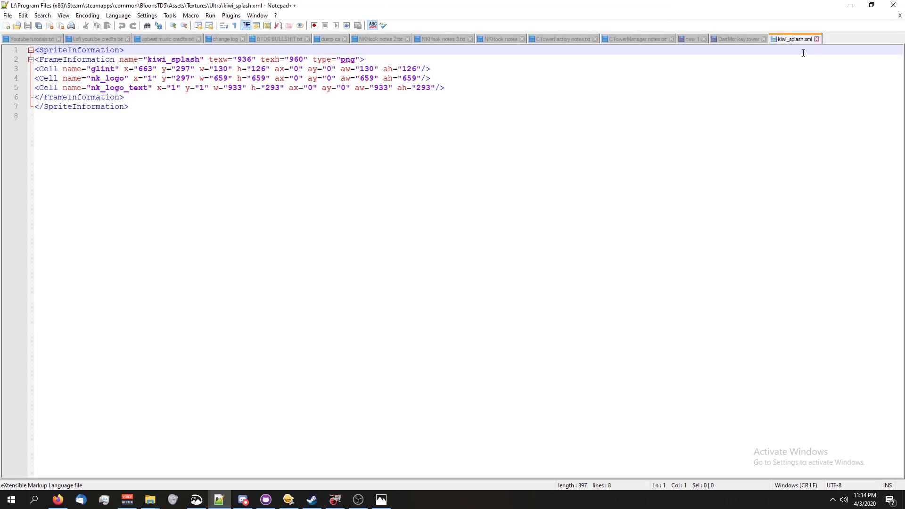
left_click(557, 199)
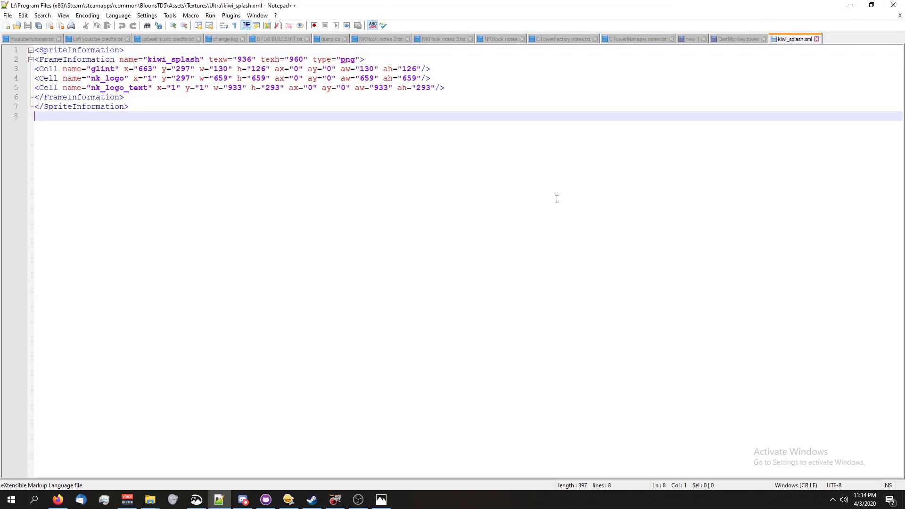
double_click(108, 69)
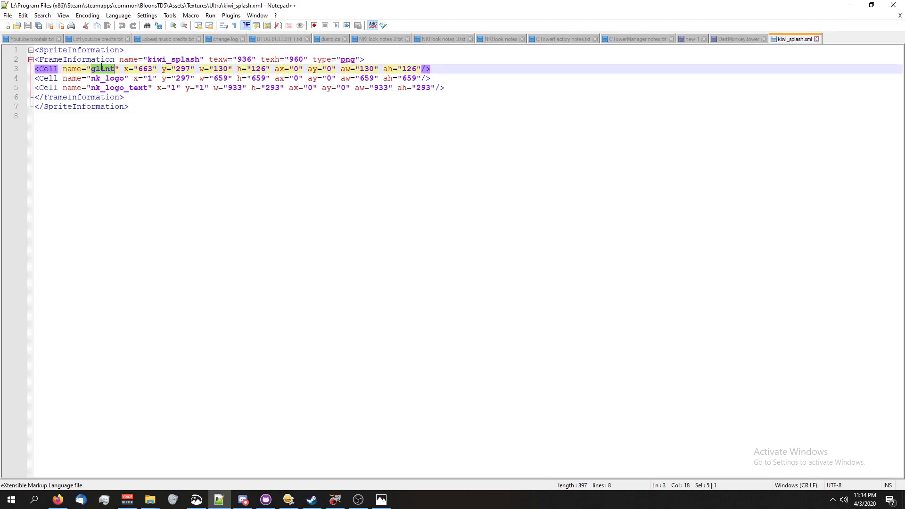
left_click(381, 499)
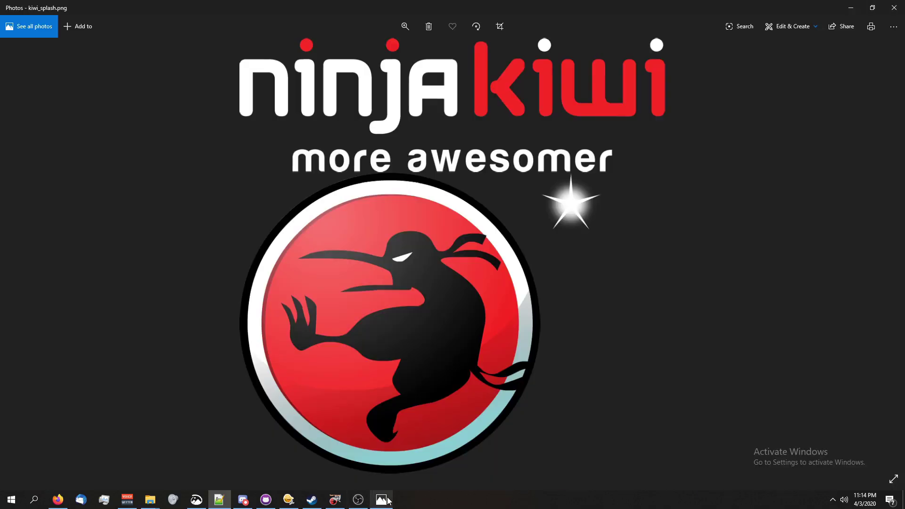
key("alt+Tab")
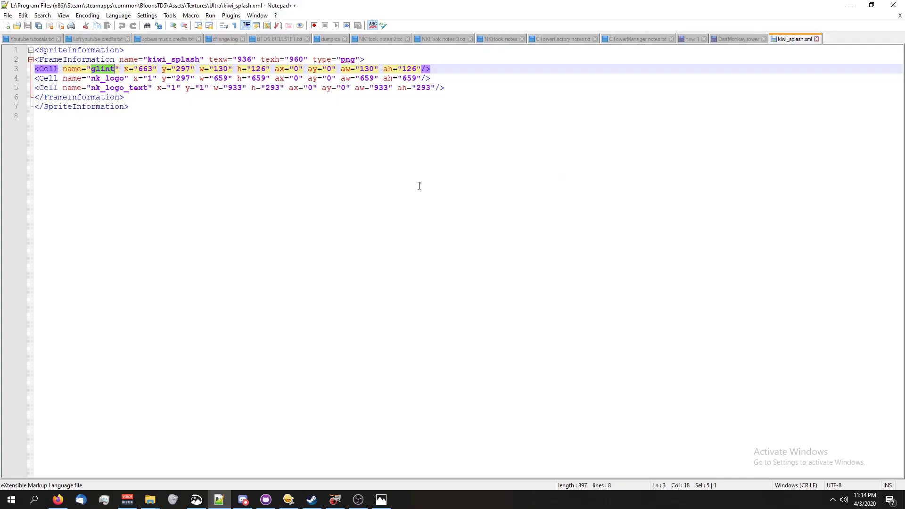
double_click(108, 78)
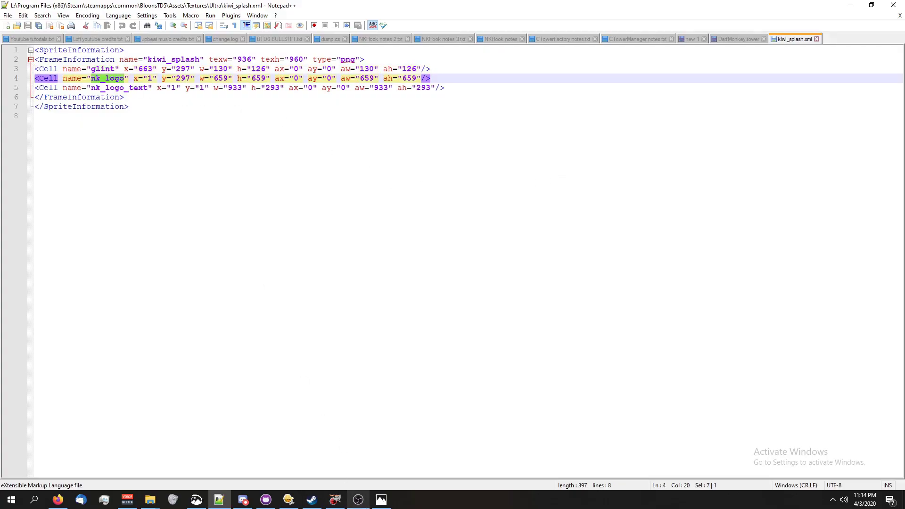
left_click(382, 499)
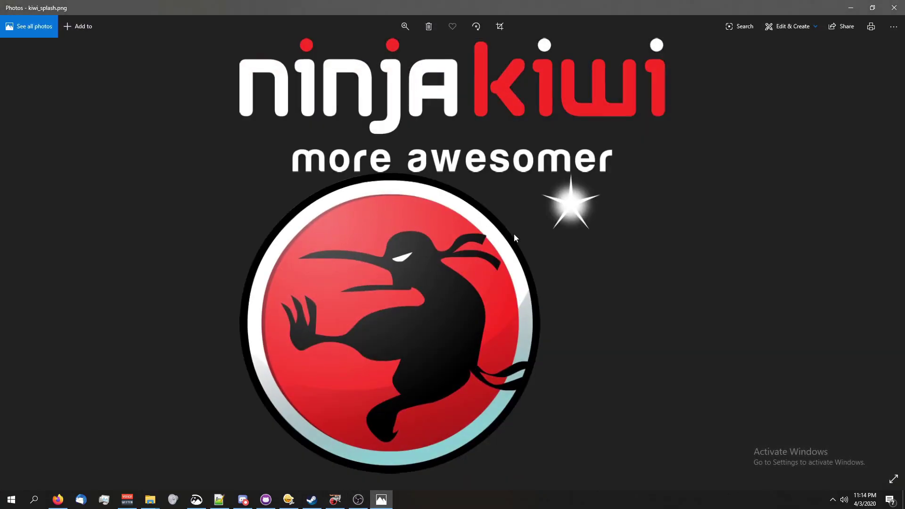
left_click(851, 8)
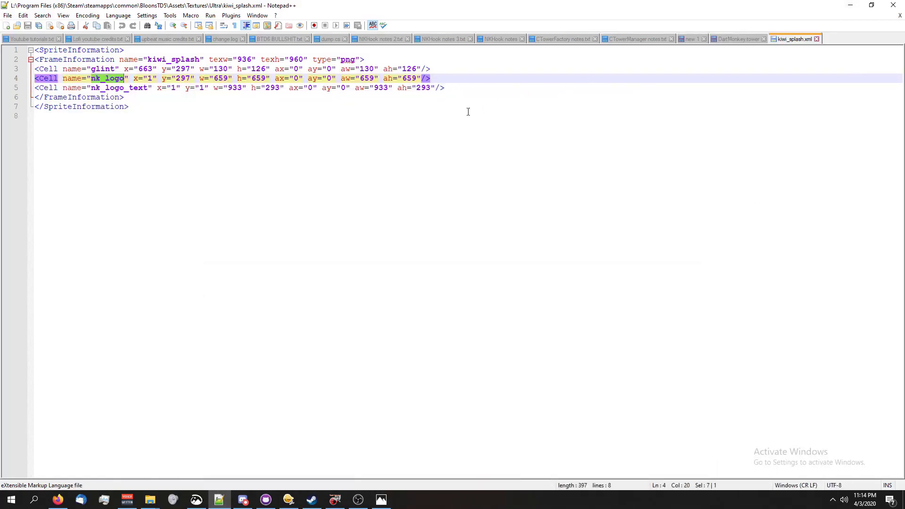
left_click_drag(106, 87, 195, 87)
left_click(382, 499)
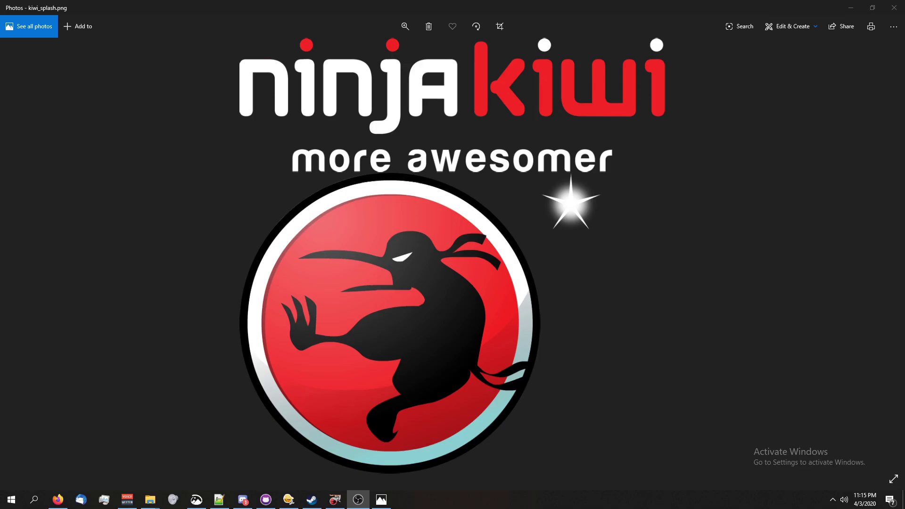
key("alt+F4")
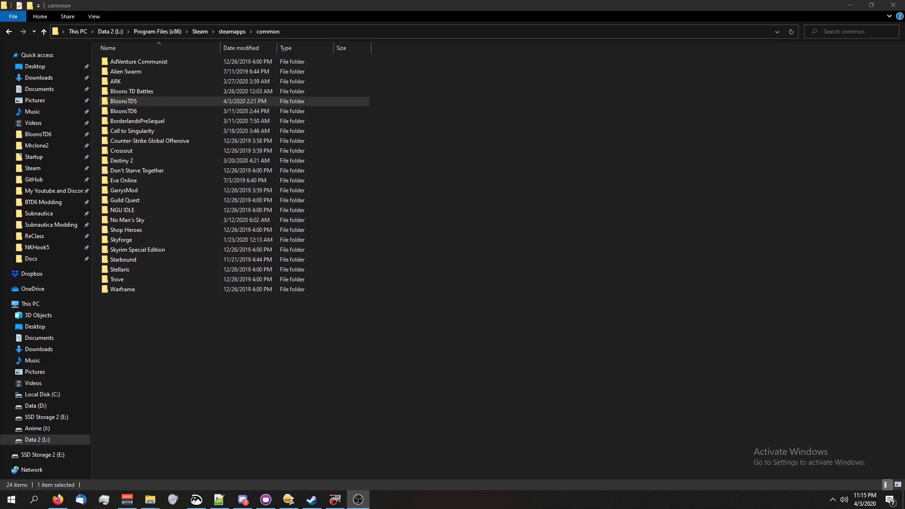
Step: View kiwi_splash.png from the Assets/Textures/High folder of Bloons TD Battles, and close the image
double_click(155, 93)
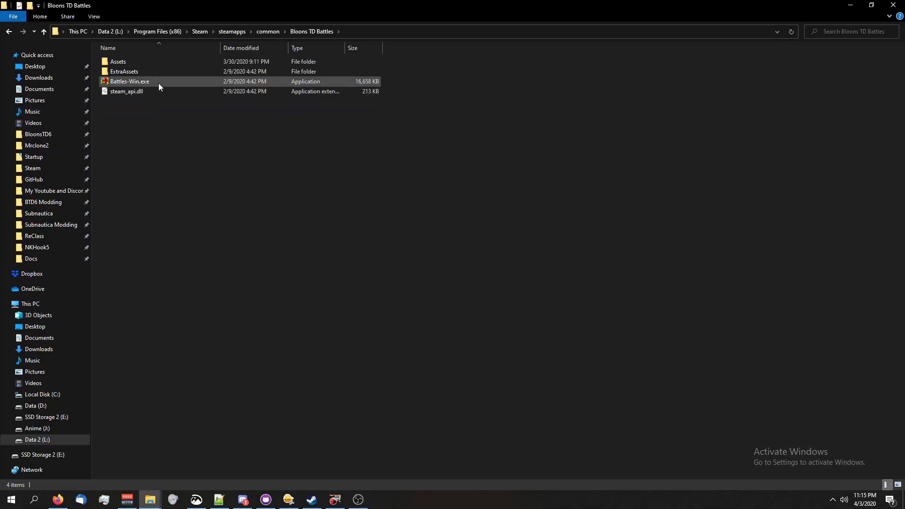
double_click(146, 61)
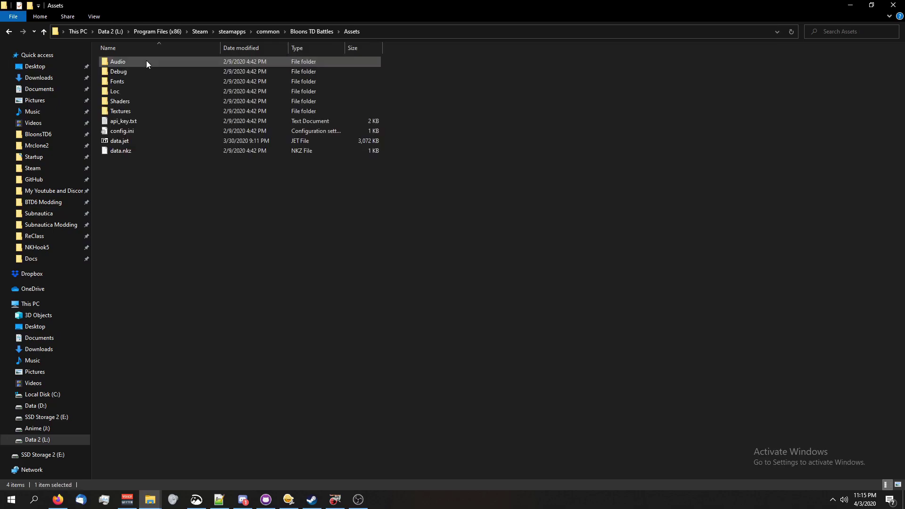
double_click(137, 110)
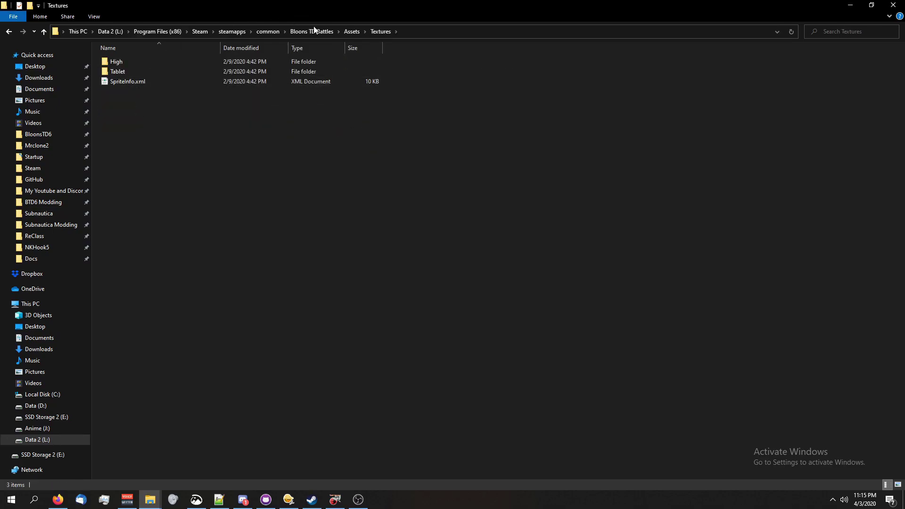
double_click(156, 61)
left_click_drag(900, 92, 872, 267)
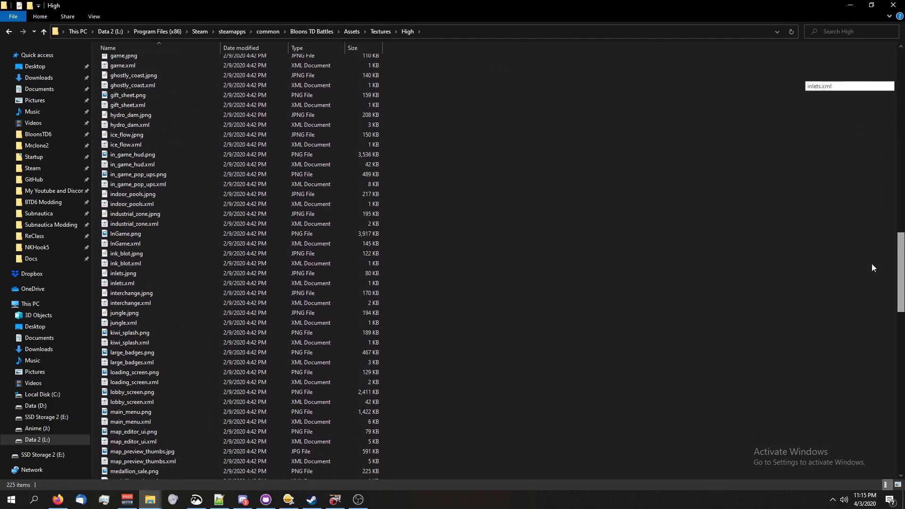
left_click(148, 334)
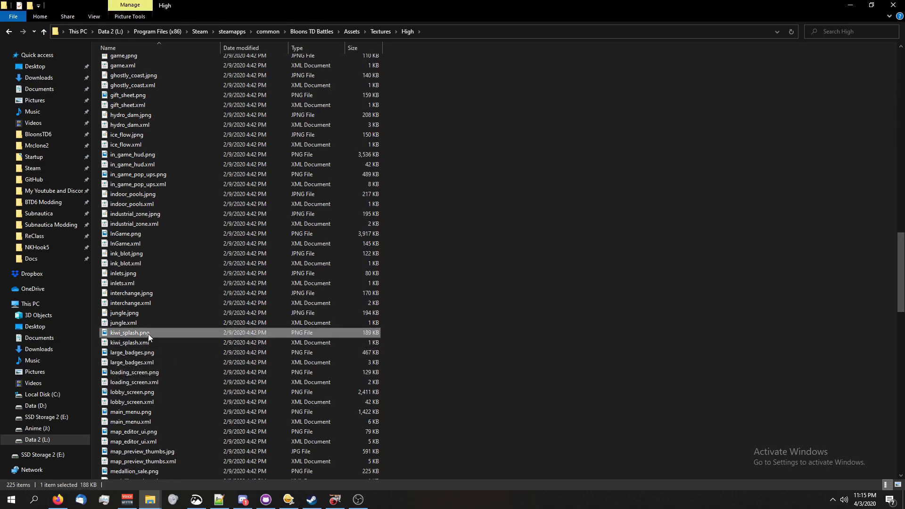
double_click(148, 333)
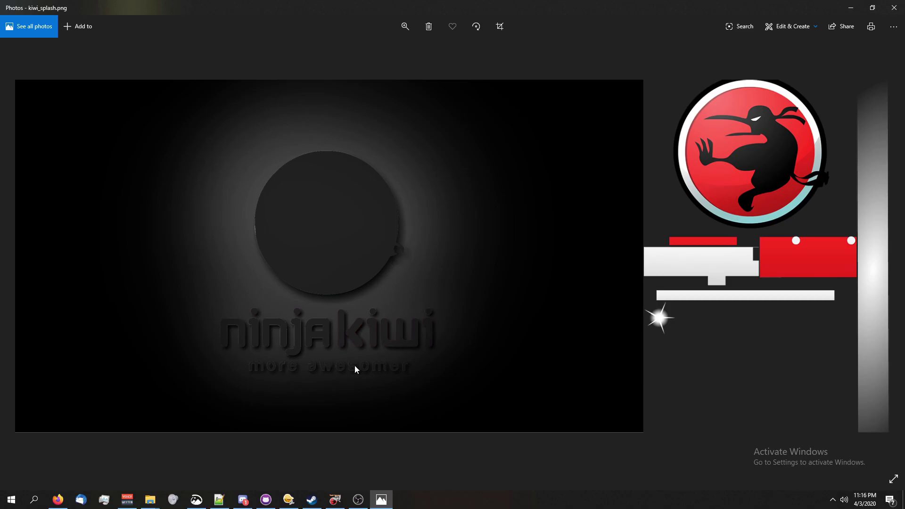
key("alt+F4")
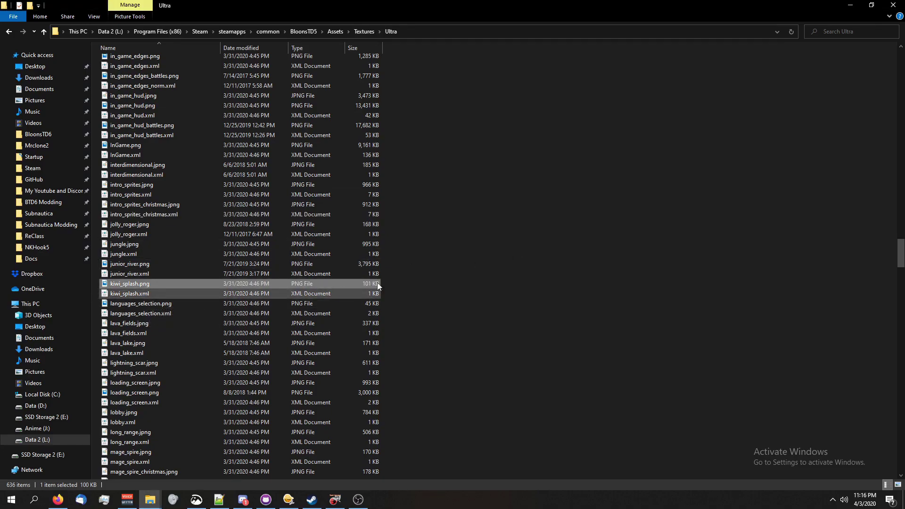
Step: Make a backup copy of kiwi_splash.png in the BloonsTD5 Ultra textures folder
key("ctrl+c")
key("ctrl+v")
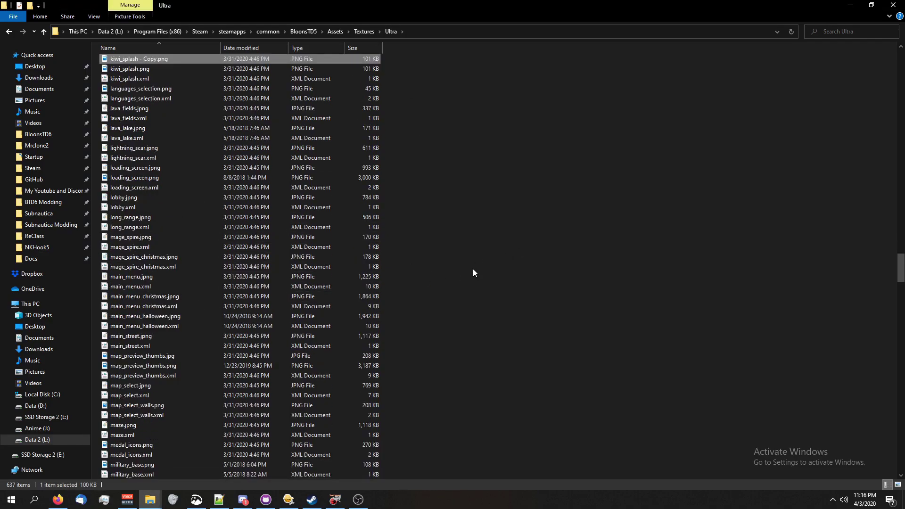
left_click(473, 272)
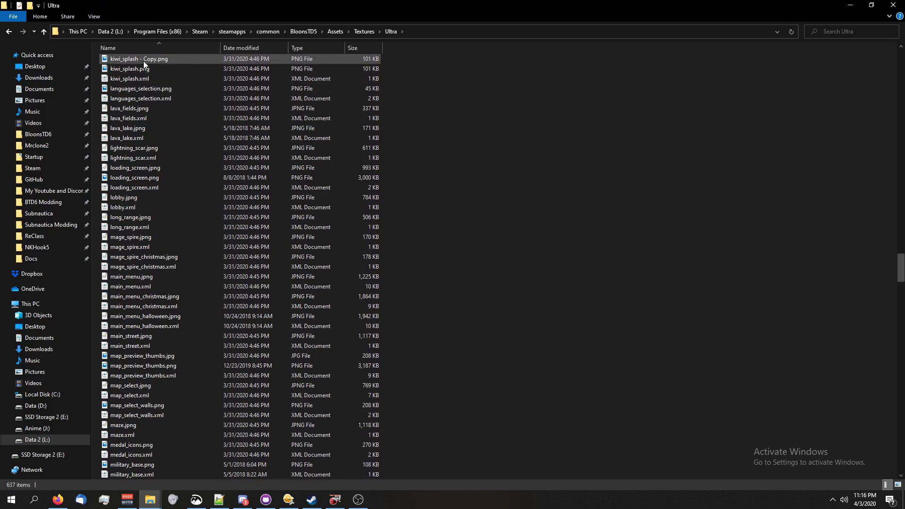
Step: Switch to GIMP and draw a rectangular selection about 947 × 308 px around the "ninja kiwi" and "more awesomer" text
key("alt+Tab")
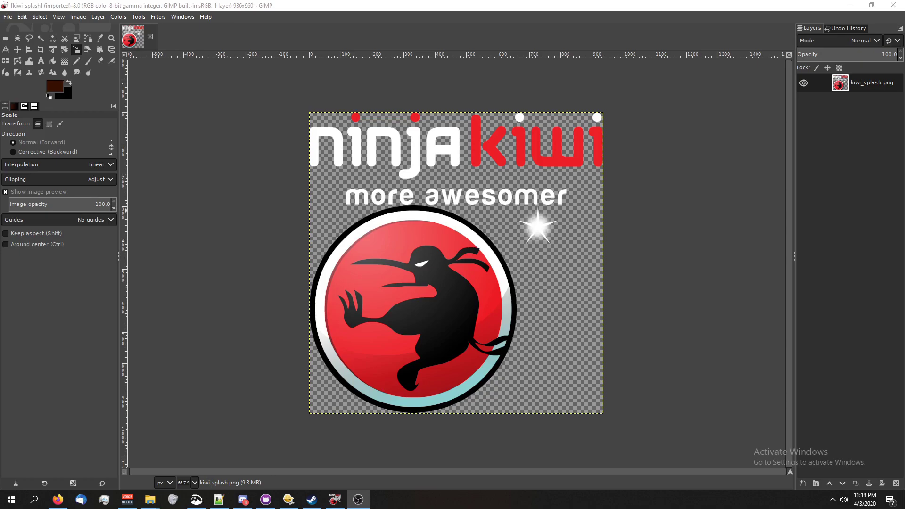
left_click(5, 38)
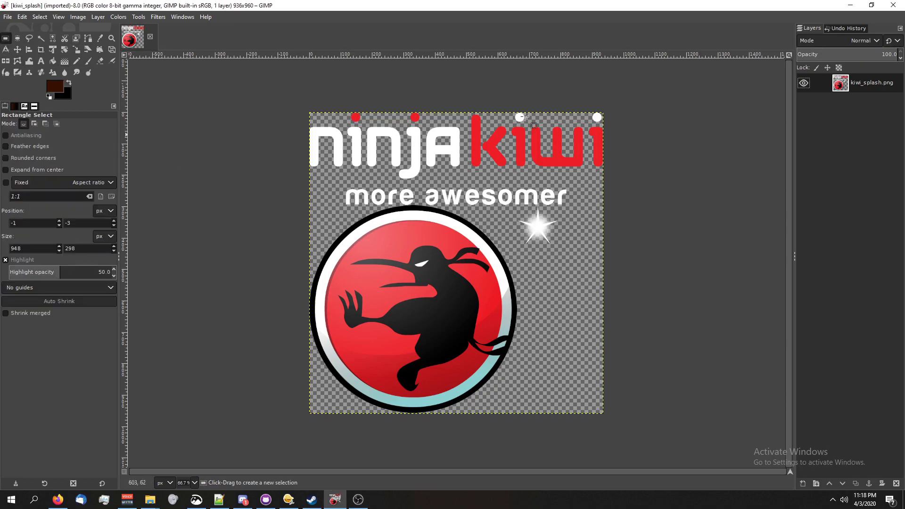
scroll(330, 136, "up", 3)
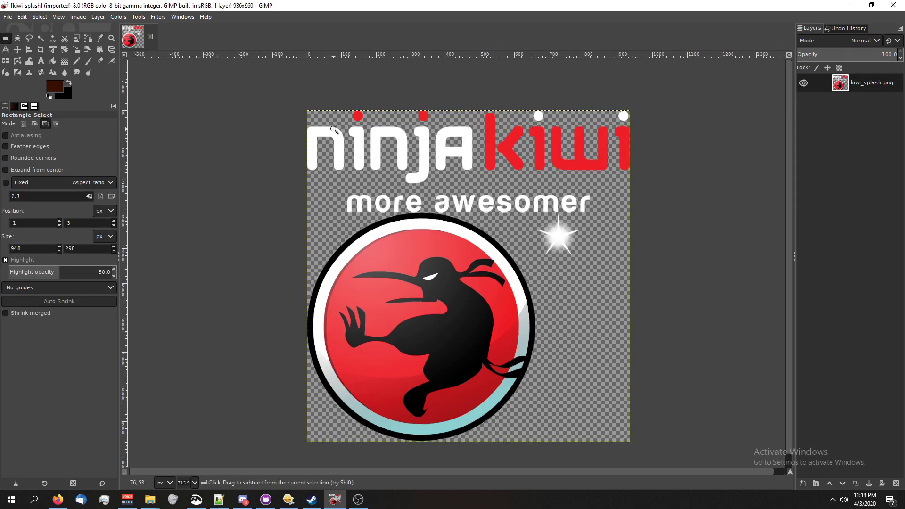
mouse_move(286, 92)
left_mouse_down()
mouse_move(329, 126)
mouse_move(655, 281)
left_mouse_up()
mouse_move(672, 269)
left_mouse_down()
mouse_move(226, 204)
mouse_move(310, 247)
mouse_move(299, 243)
left_mouse_up()
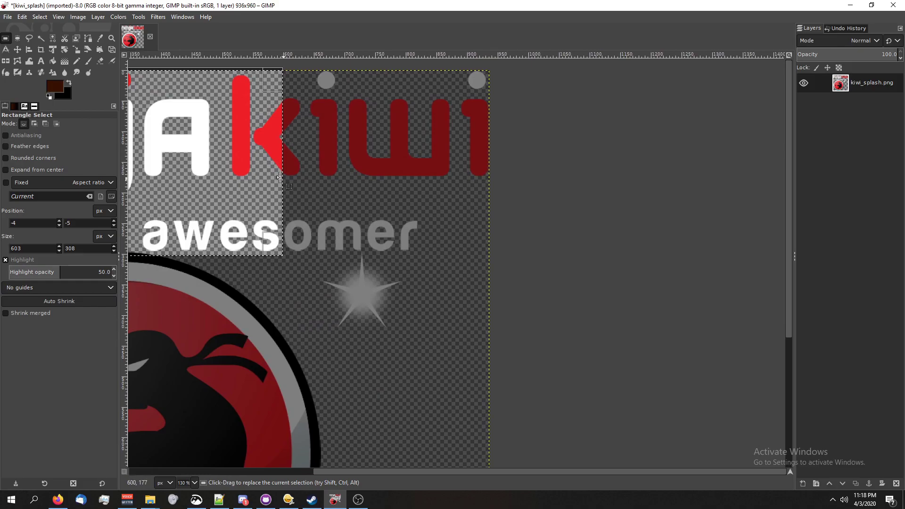
left_click_drag(279, 179, 489, 179)
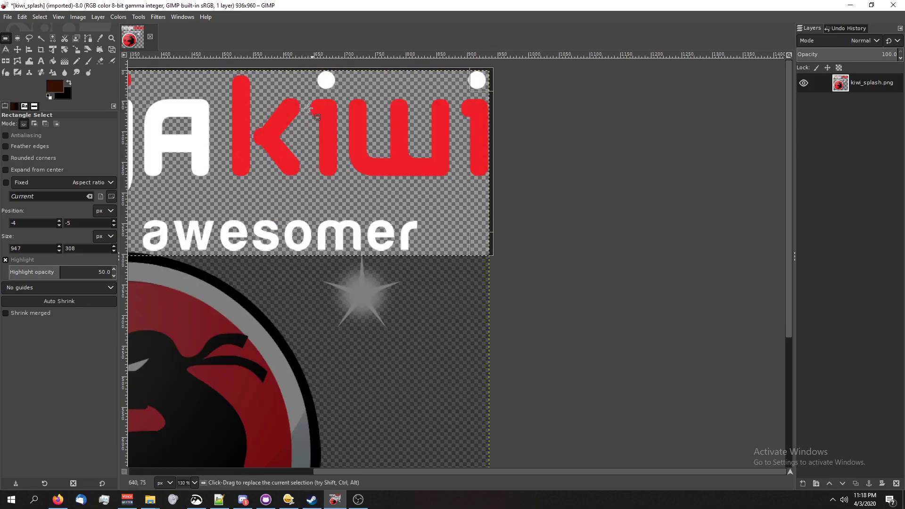
Step: Reduce the selection's height to about 301 px by raising its bottom edge toward the "more awesomer" lettering, clear of the red logo
scroll(487, 203, "up", 4)
scroll(488, 203, "up", 7)
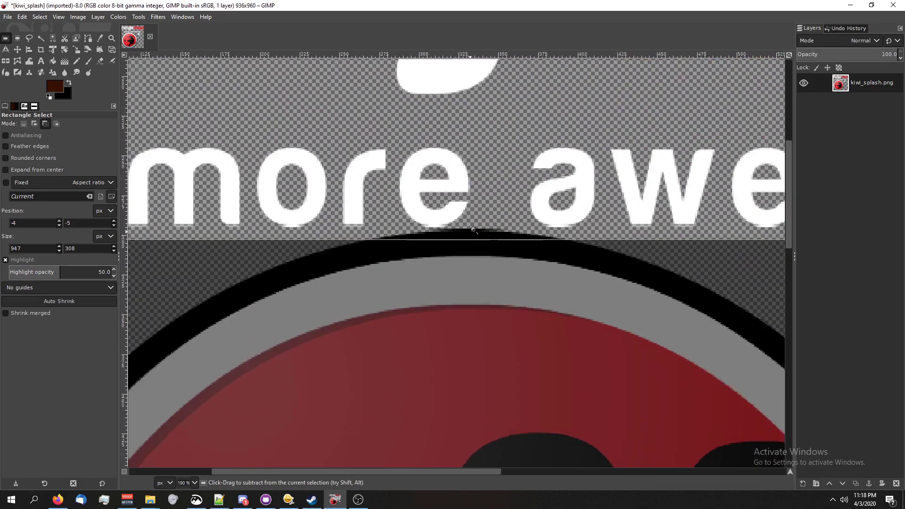
left_click_drag(468, 225, 468, 212)
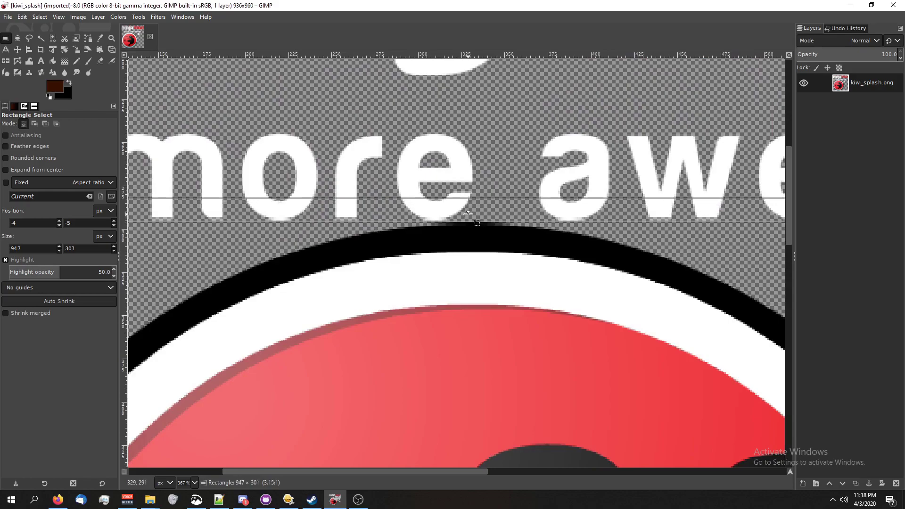
scroll(499, 245, "up", 6)
scroll(501, 301, "down", 5)
scroll(547, 249, "down", 10)
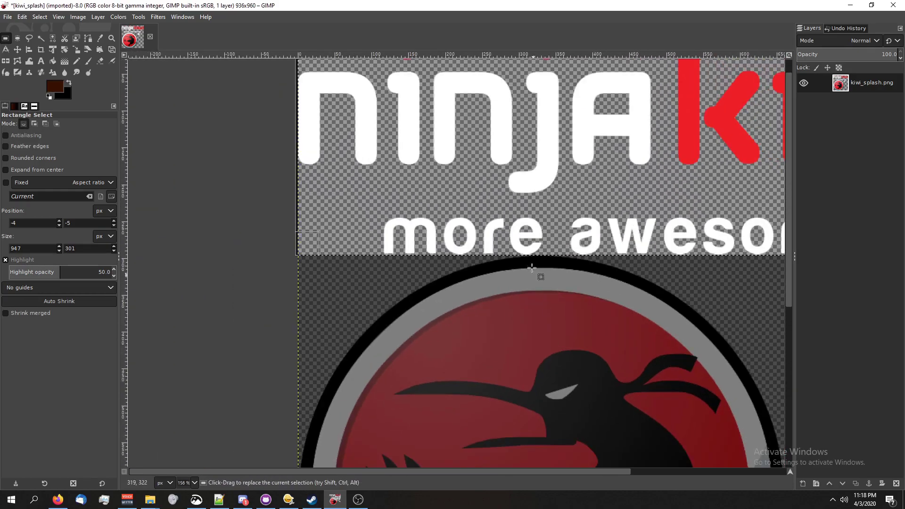
Step: Cut the selected text out of the splash image, paste it into a new layer of its own and hide that layer
key("ctrl+x")
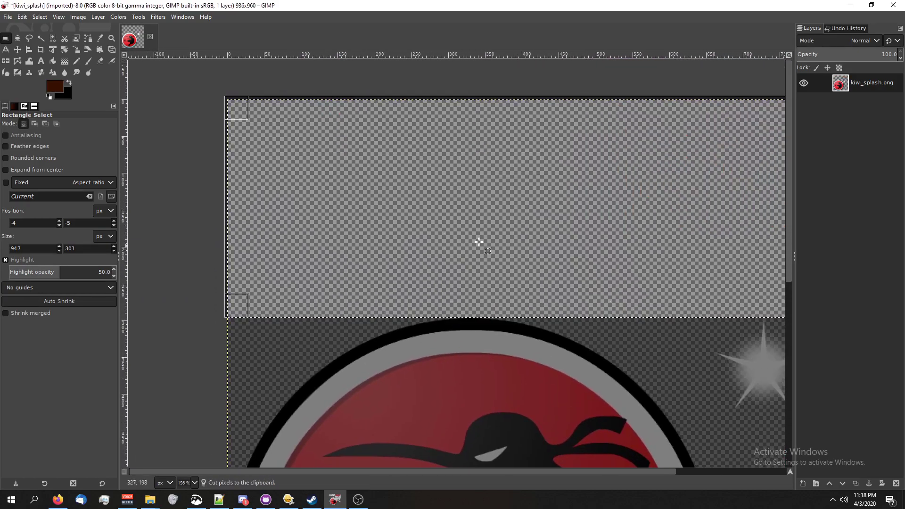
key("ctrl+v")
right_click(867, 80)
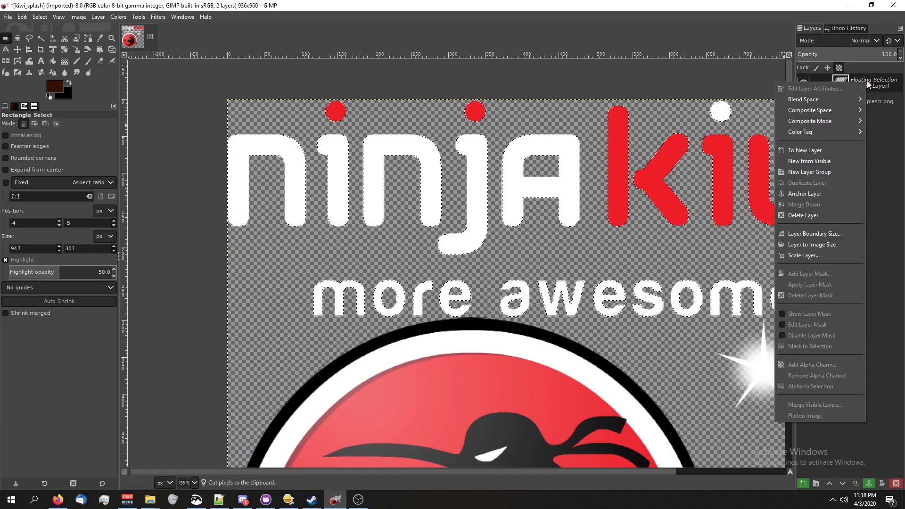
left_click(804, 146)
left_click(803, 84)
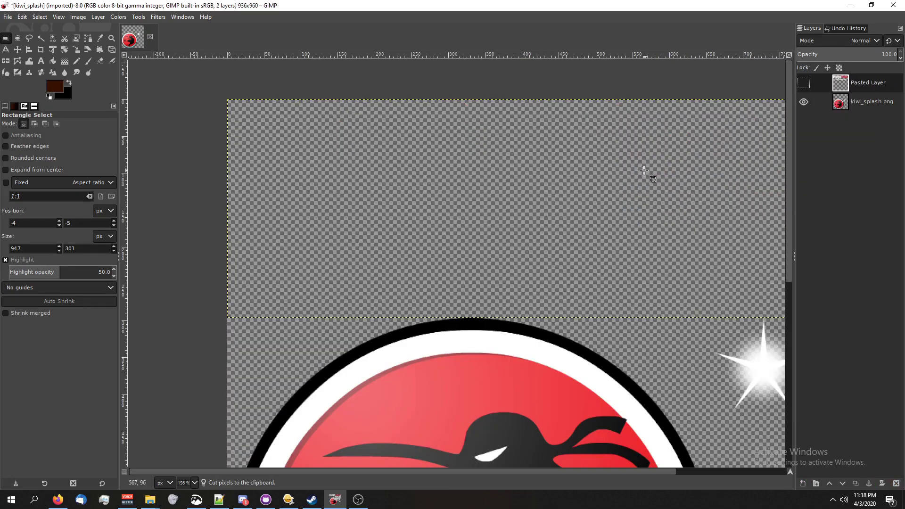
scroll(644, 170, "down", 3)
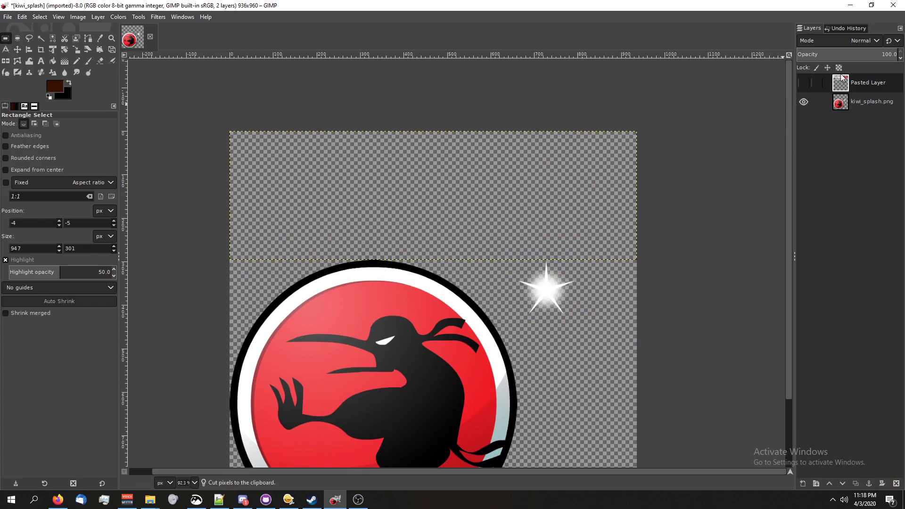
left_click(805, 86)
left_click(805, 85)
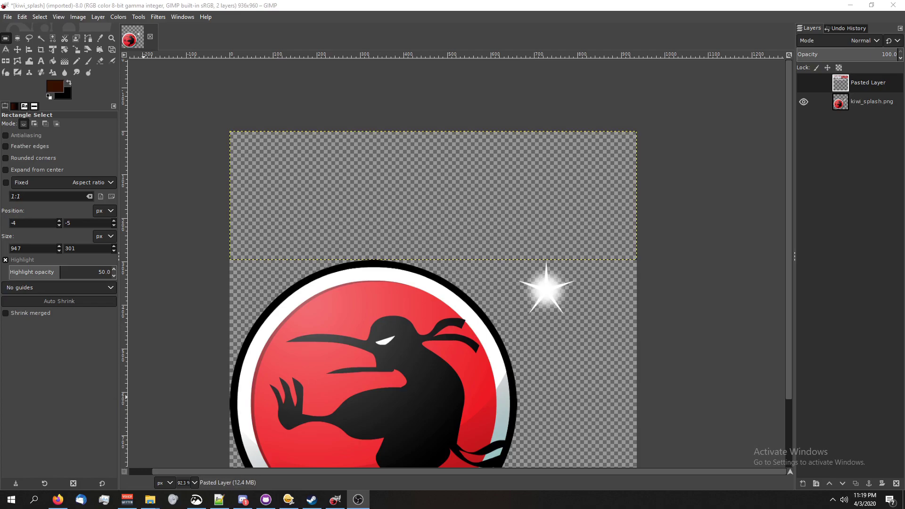
Step: Add Neon_Toms_Blue_200font.png and the Neon_Tutorials_Blue_120font.png image from File Explorer as new layers in the splash image
key("alt+Tab")
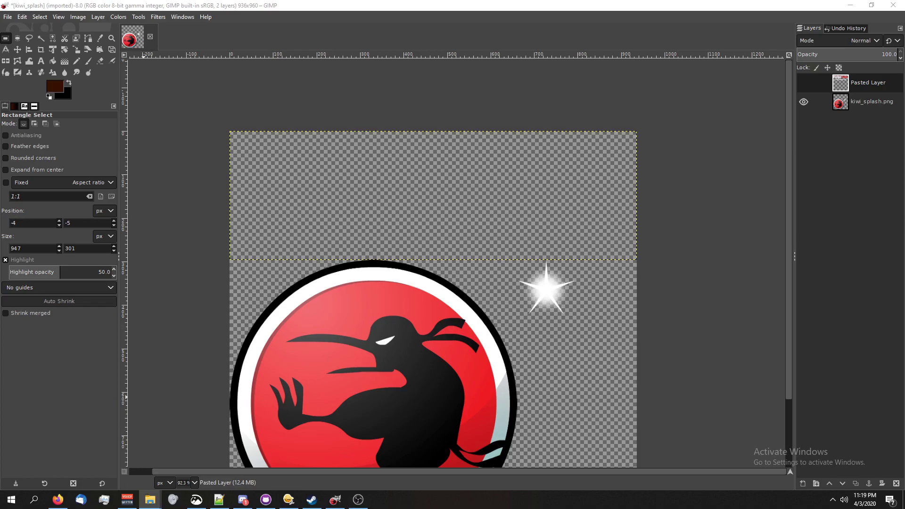
left_click_drag(155, 209, 263, 171)
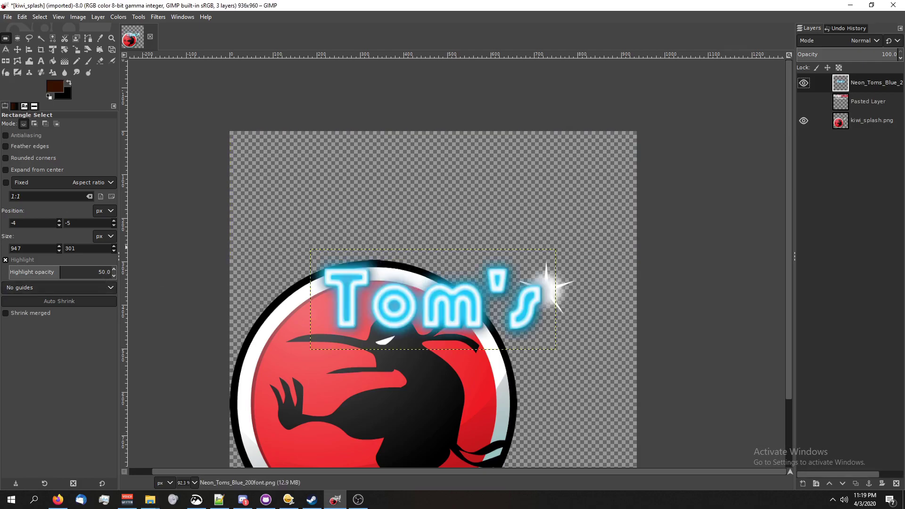
key("alt+Tab")
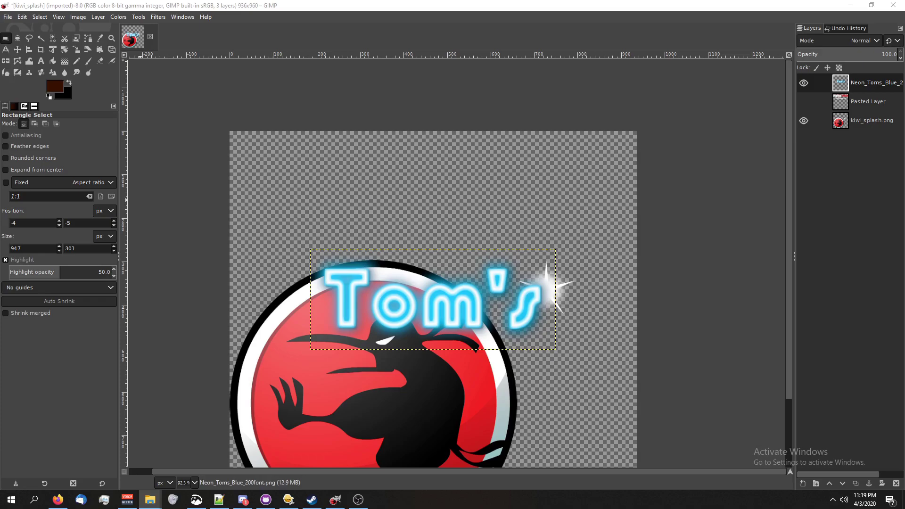
left_click_drag(486, 197, 485, 198)
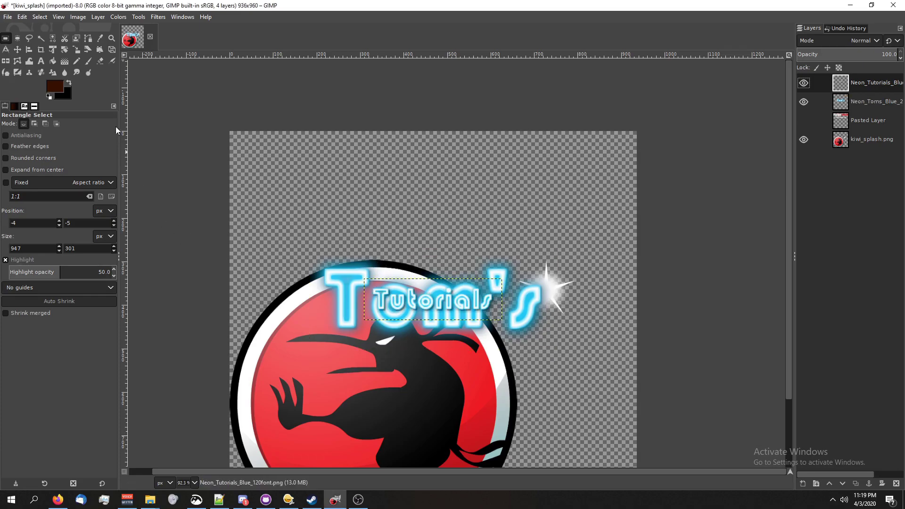
Step: Move the "Tom's" and "Tutorials" text layers side by side into the empty area above the kiwi logo
left_click(19, 49)
left_click_drag(387, 297, 516, 214)
left_click_drag(426, 294, 341, 169)
left_click_drag(561, 217, 550, 187)
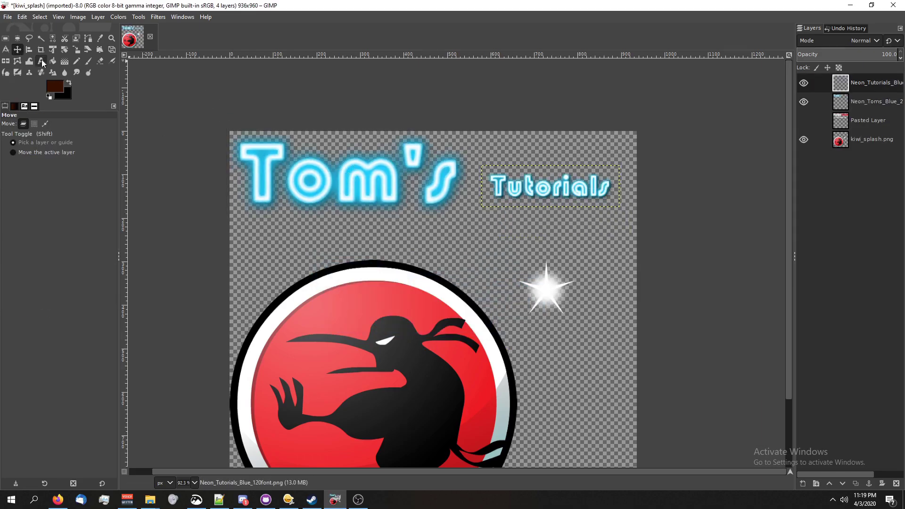
Step: Scale the "Tom's" text layer down to about 455 × 187 px and shift it slightly lower
left_click(76, 50)
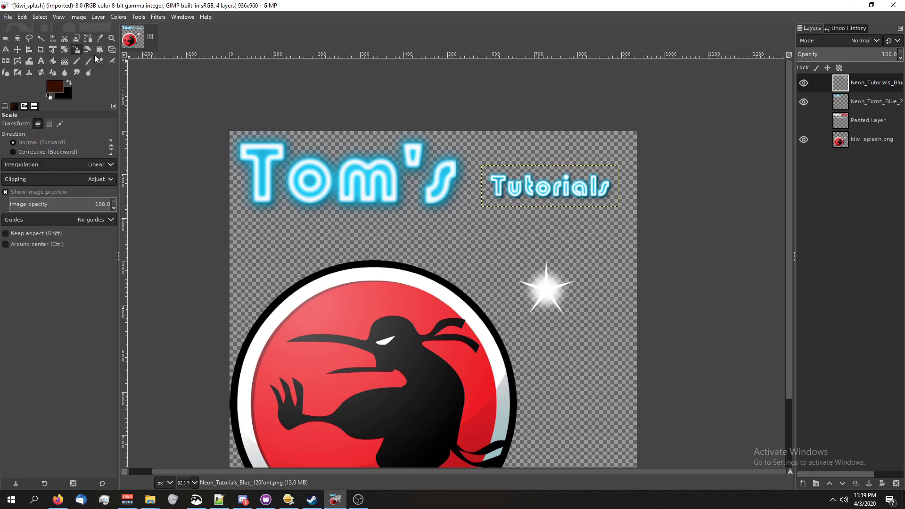
left_click(373, 172)
key("Escape")
left_click(538, 190)
key("Escape")
left_click(862, 101)
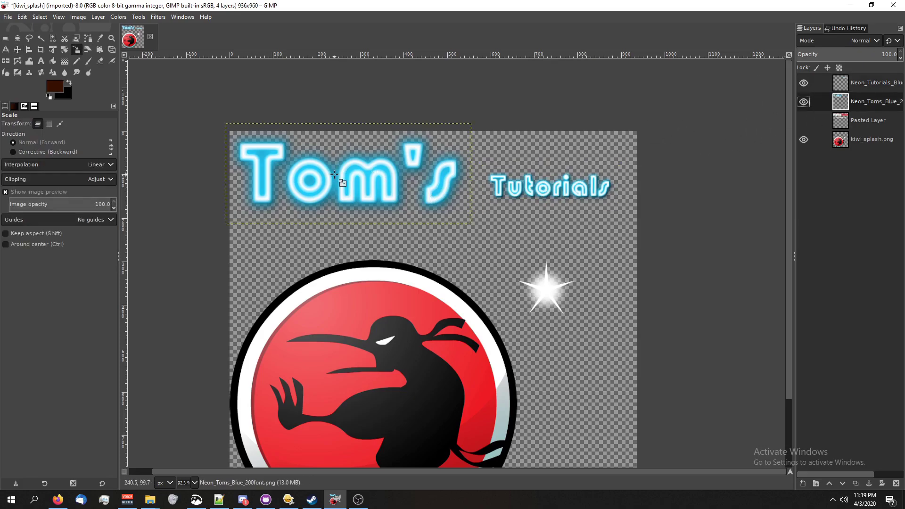
left_click(334, 175)
left_click_drag(277, 152, 302, 162)
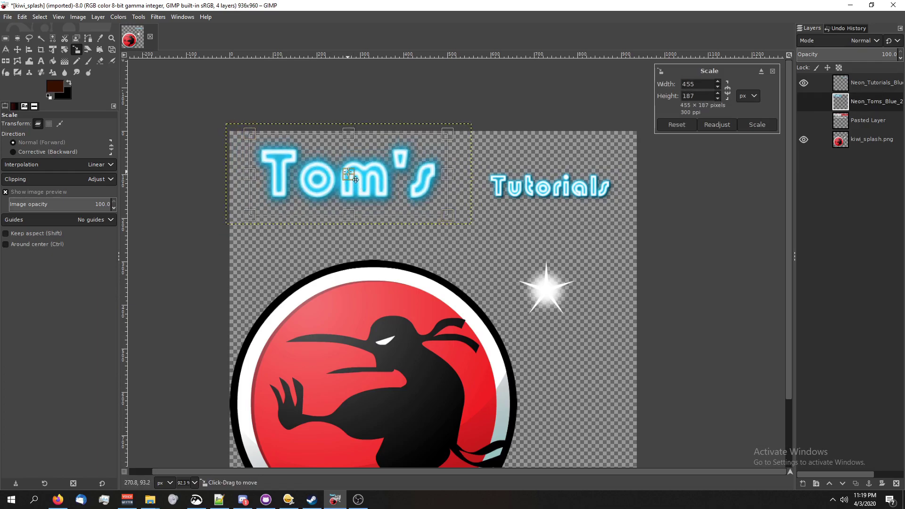
left_click_drag(355, 179, 350, 198)
left_click(757, 124)
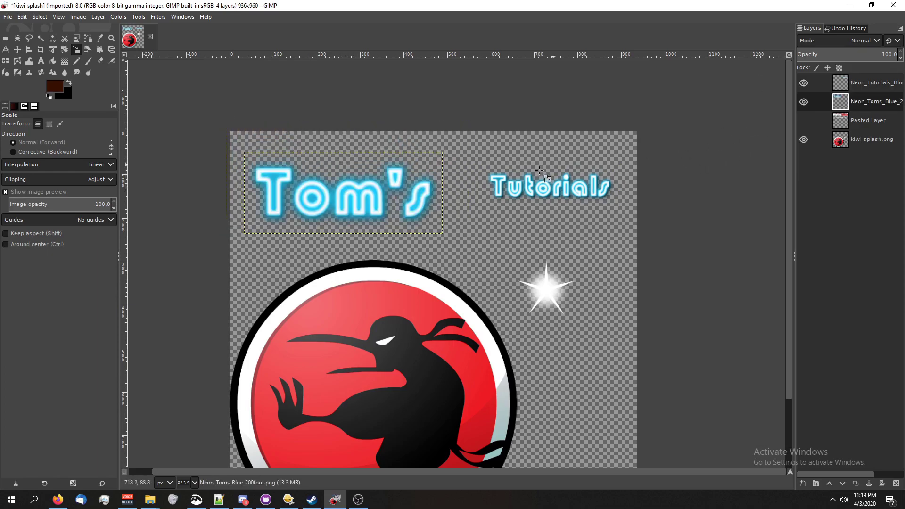
Step: Stack the "Tom's" layer above the "Tutorials" layer and scale the "Tutorials" text to about 529 × 158 px
left_click_drag(866, 81, 865, 82)
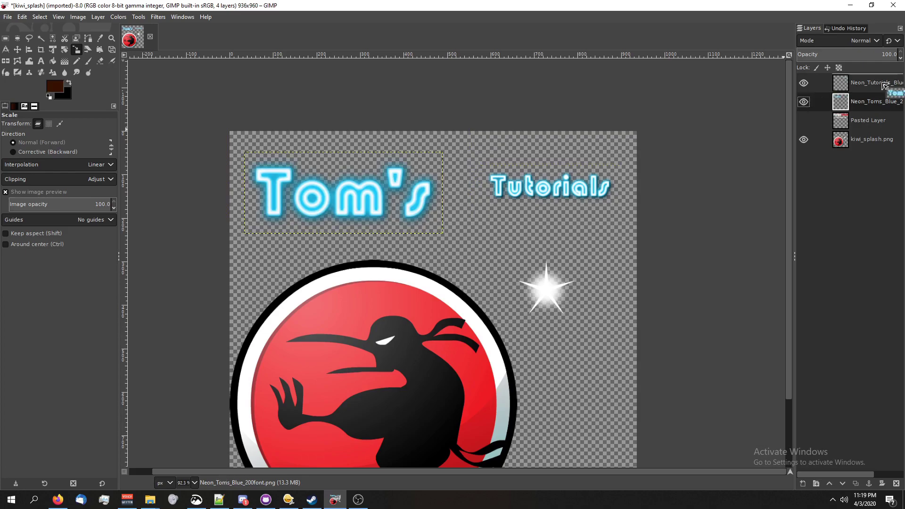
left_click(569, 190)
key("Escape")
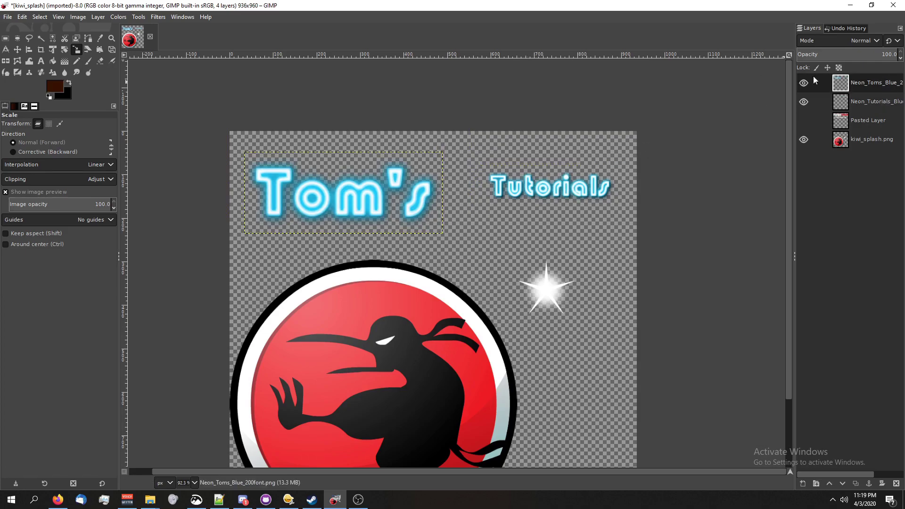
left_click(880, 99)
left_click(594, 179)
left_click_drag(569, 181, 658, 138)
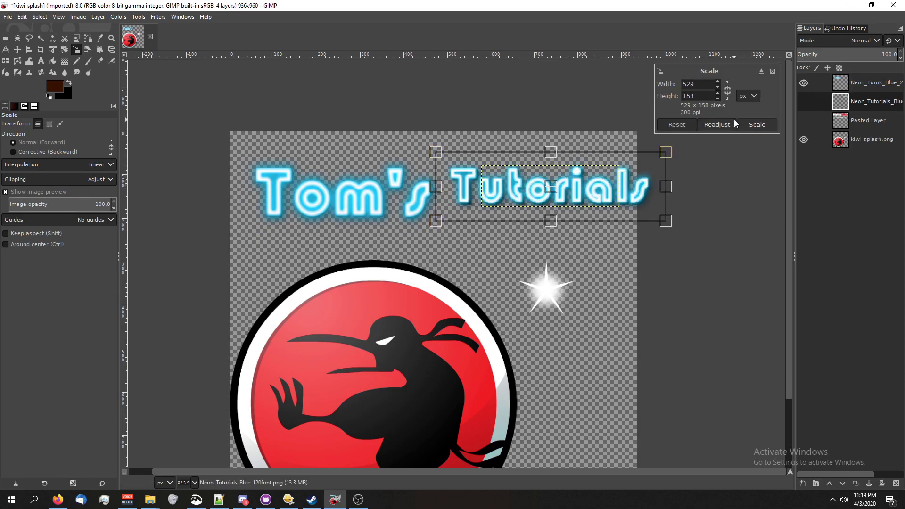
key("Return")
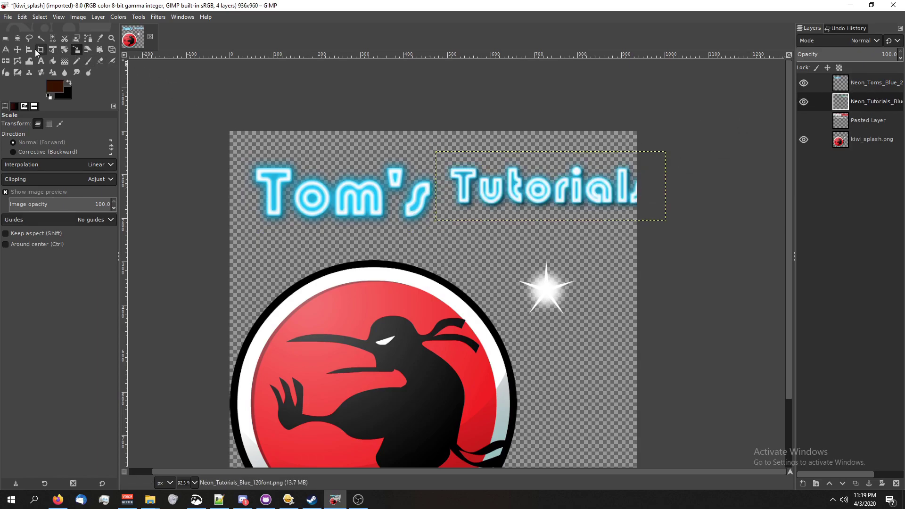
Step: Shift both text layers up and to the left so the whole "Tom's Tutorials" title fits within the canvas
left_click(356, 197)
key("Escape")
left_click(17, 49)
left_click_drag(293, 174, 274, 157)
left_click_drag(529, 187, 507, 179)
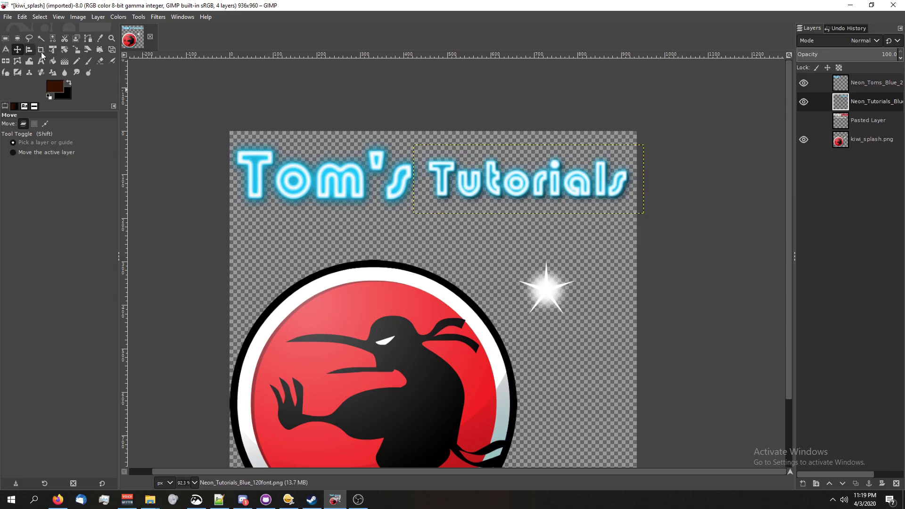
Step: Scale the "Tom's" text layer down to about 408 × 168 px
left_click(76, 49)
left_click(872, 83)
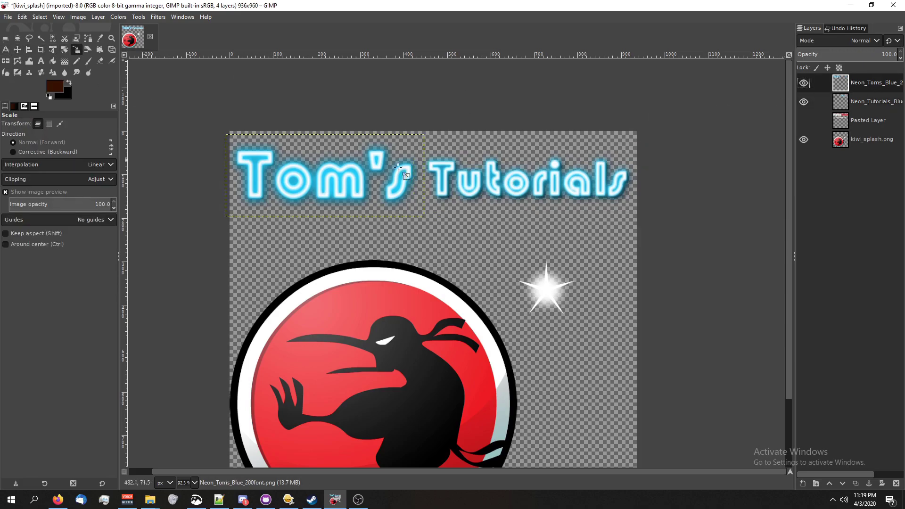
left_click(325, 184)
left_click_drag(327, 176, 328, 178)
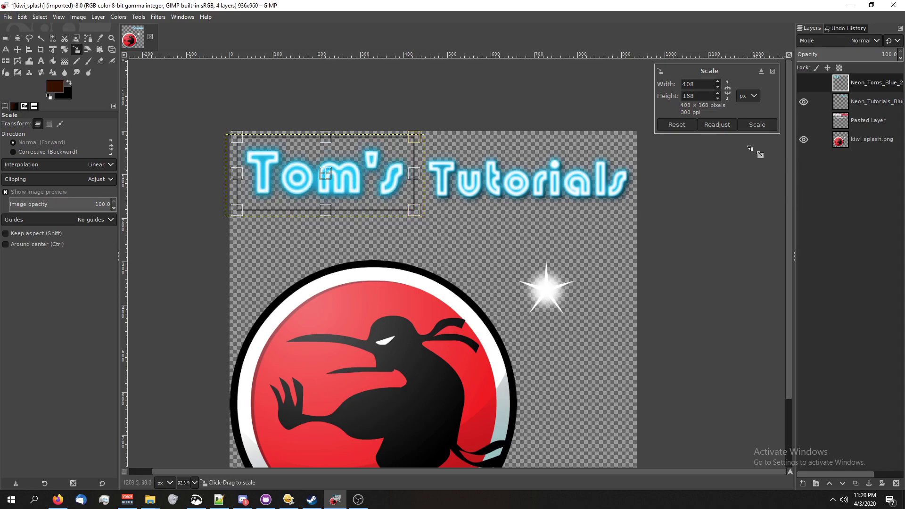
left_click(757, 125)
Step: Make the kiwi_splash.png layer active and export the image as kiwi_splash.png, replacing the existing file in the BloonsTD5 Ultra textures folder
left_click(870, 139)
scroll(527, 238, "down", 5)
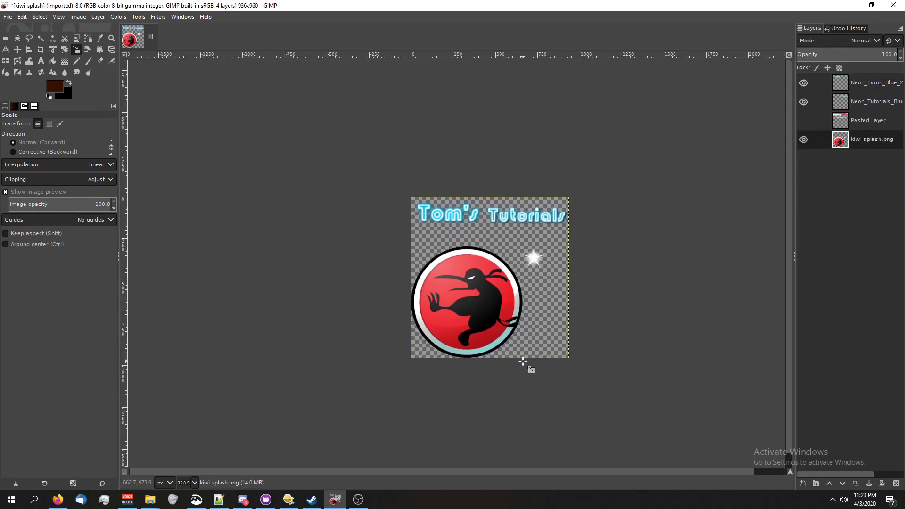
scroll(524, 351, "up", 3)
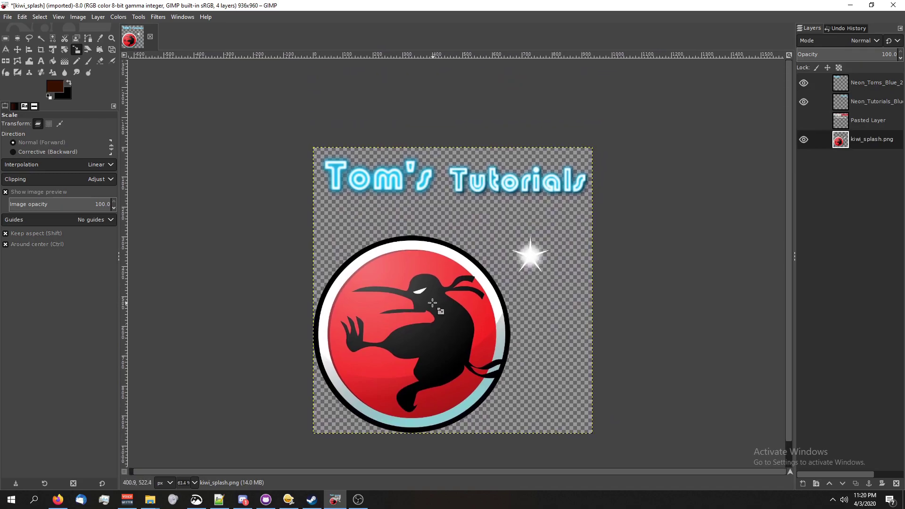
key("ctrl+shift+e")
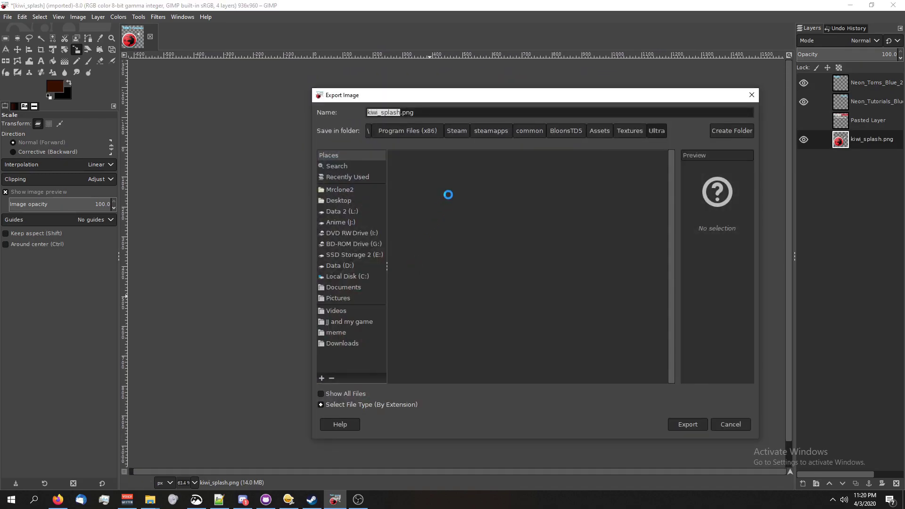
key("Return")
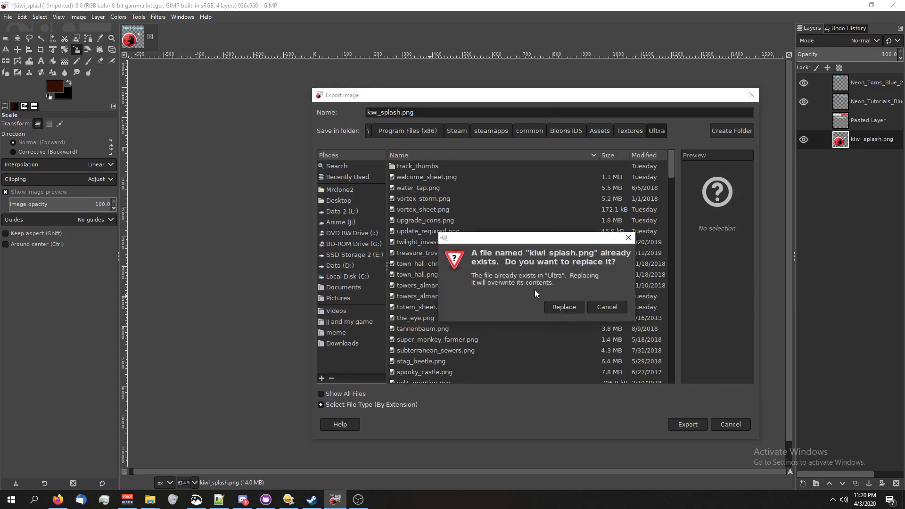
left_click(558, 308)
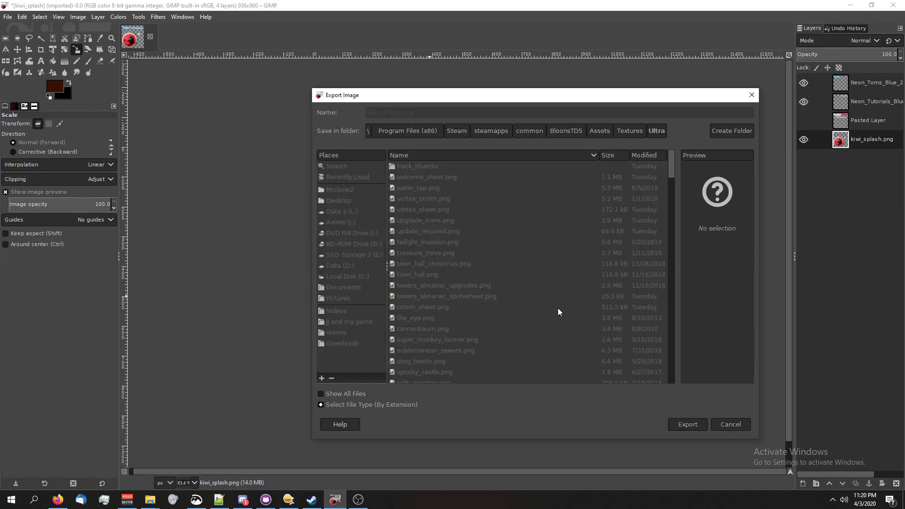
left_click(454, 361)
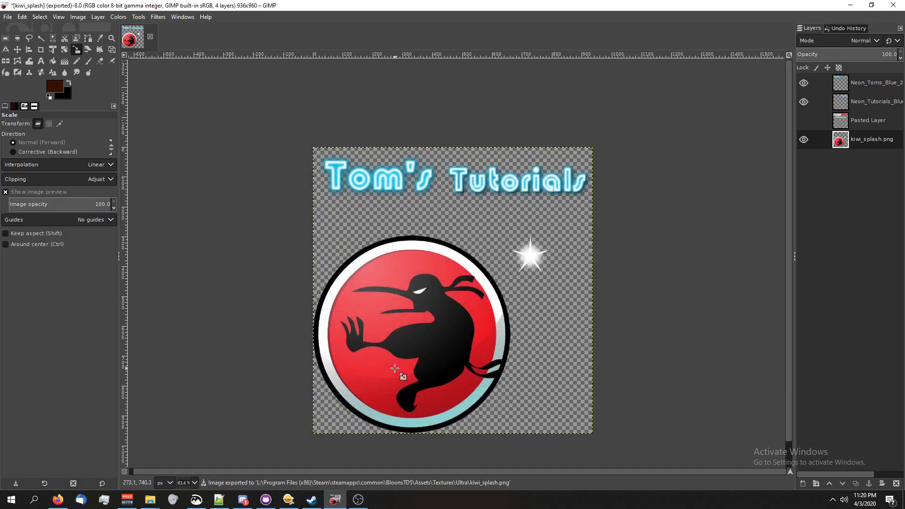
Step: Minimize the image editor, switch to Steam and launch Bloons TD5
left_click(847, 6)
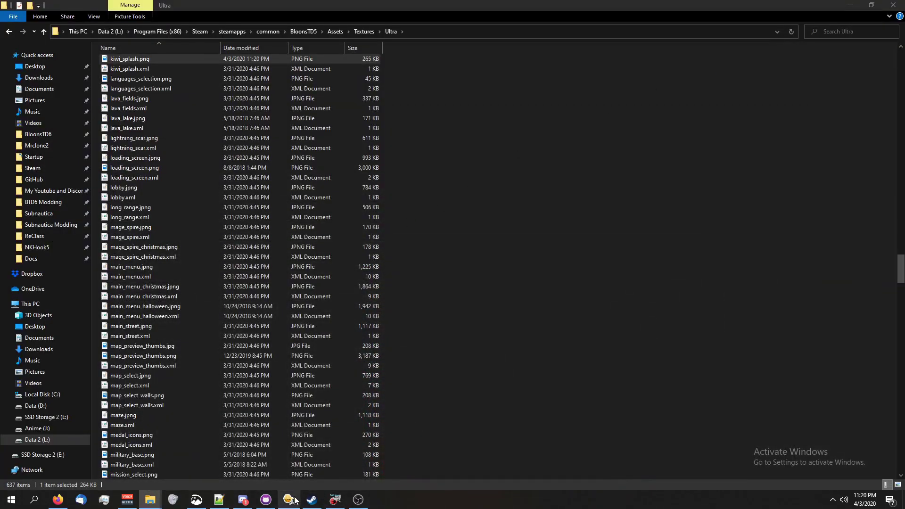
left_click(312, 499)
left_click(183, 208)
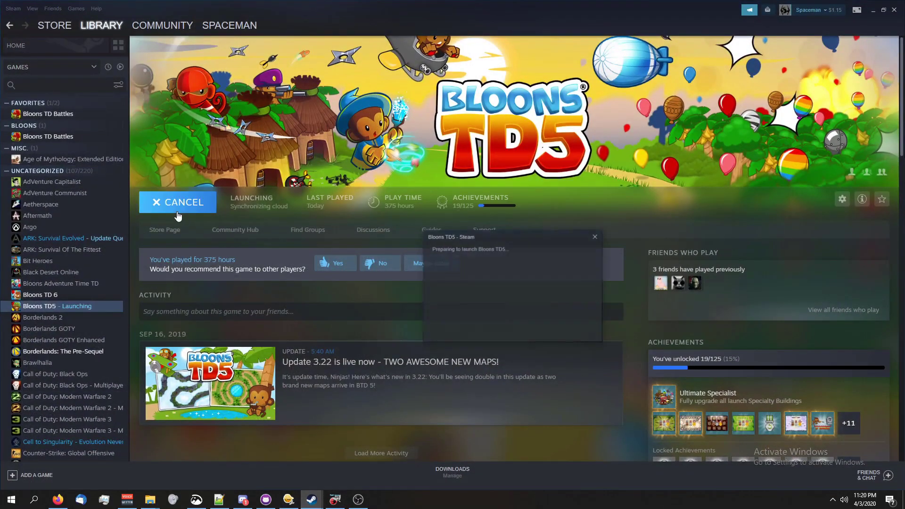